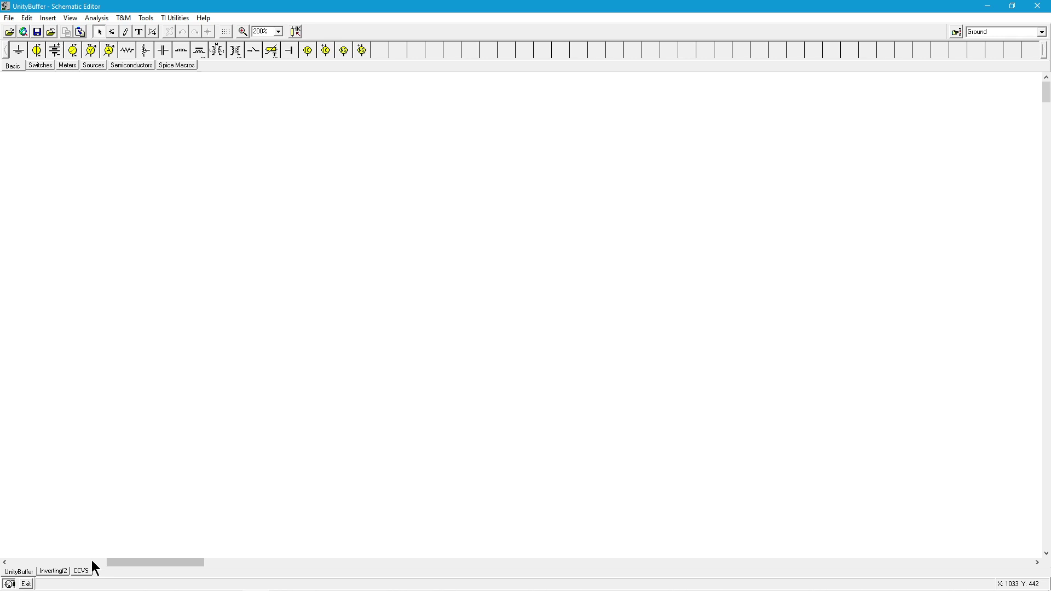
Scroll the schematic left until the TL071C unity-buffer circuit with the 10k Rload is visible.
{"action": "left_click", "coordinate": [91, 559]}
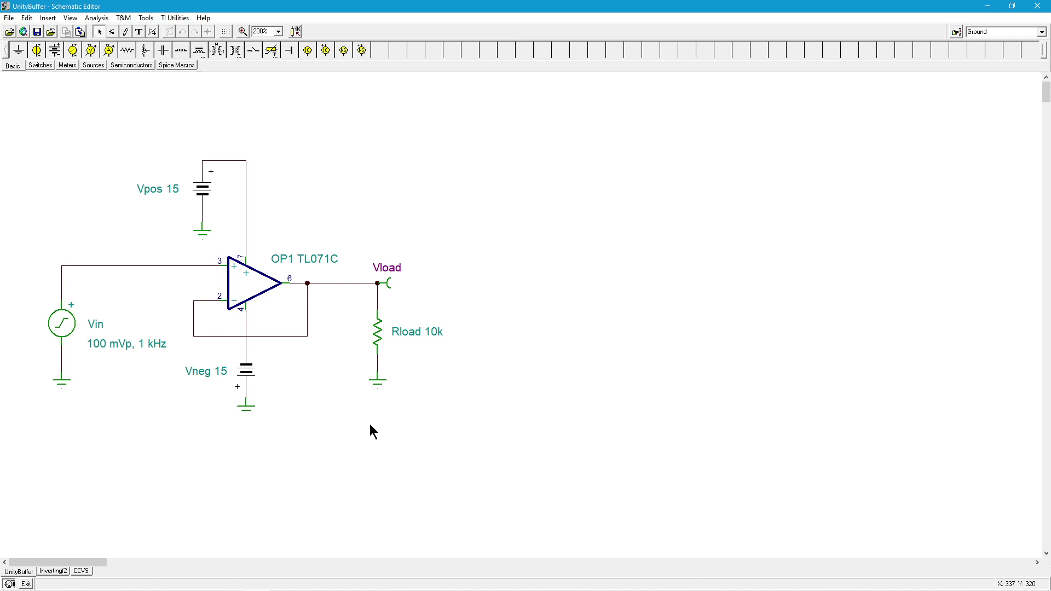
{"action": "double_click", "coordinate": [252, 291]}
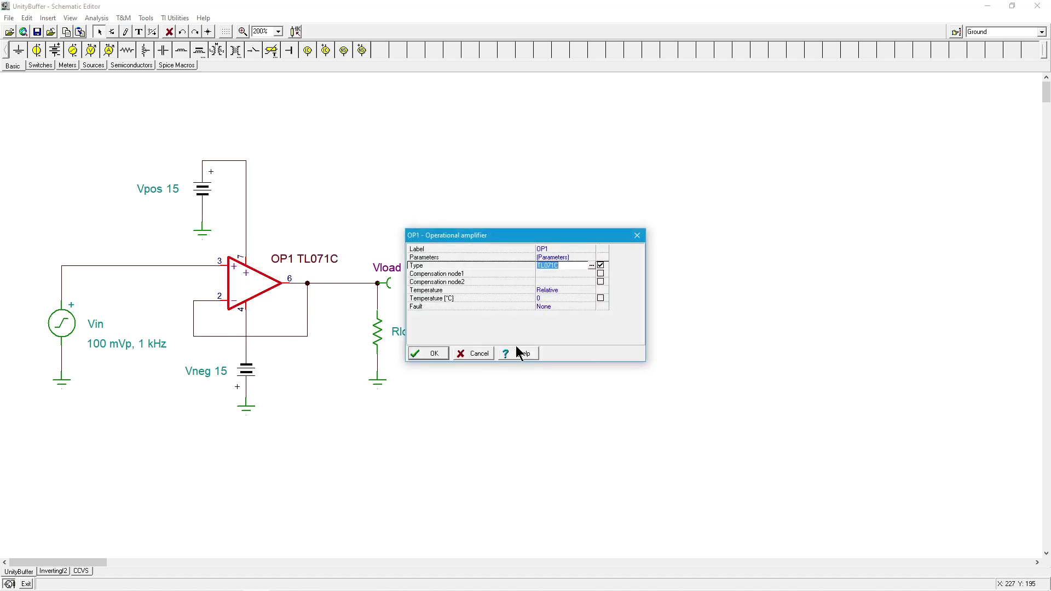
{"action": "left_click", "coordinate": [591, 266]}
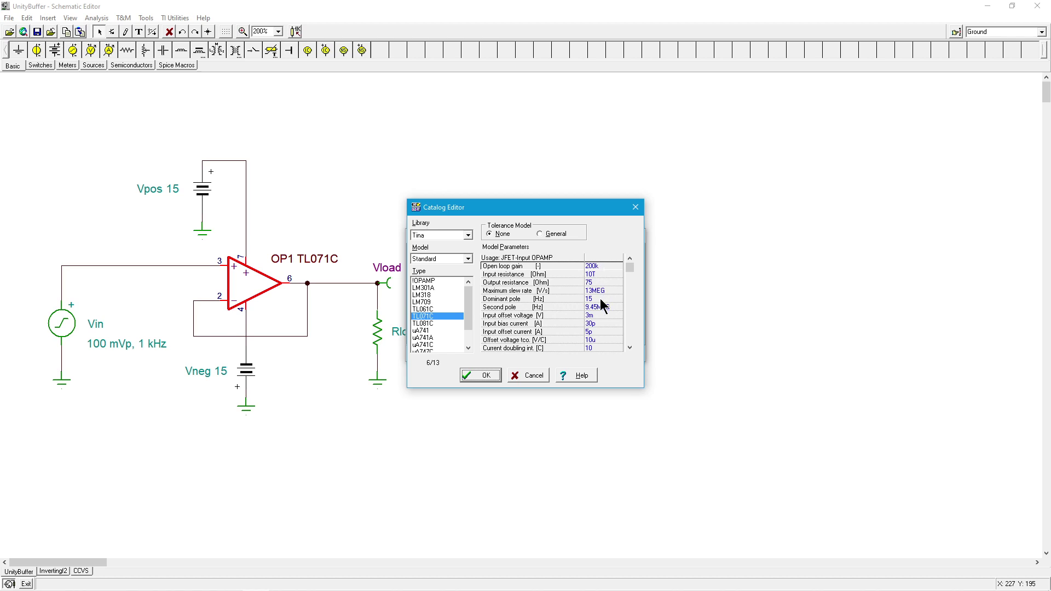
{"action": "left_click", "coordinate": [485, 376]}
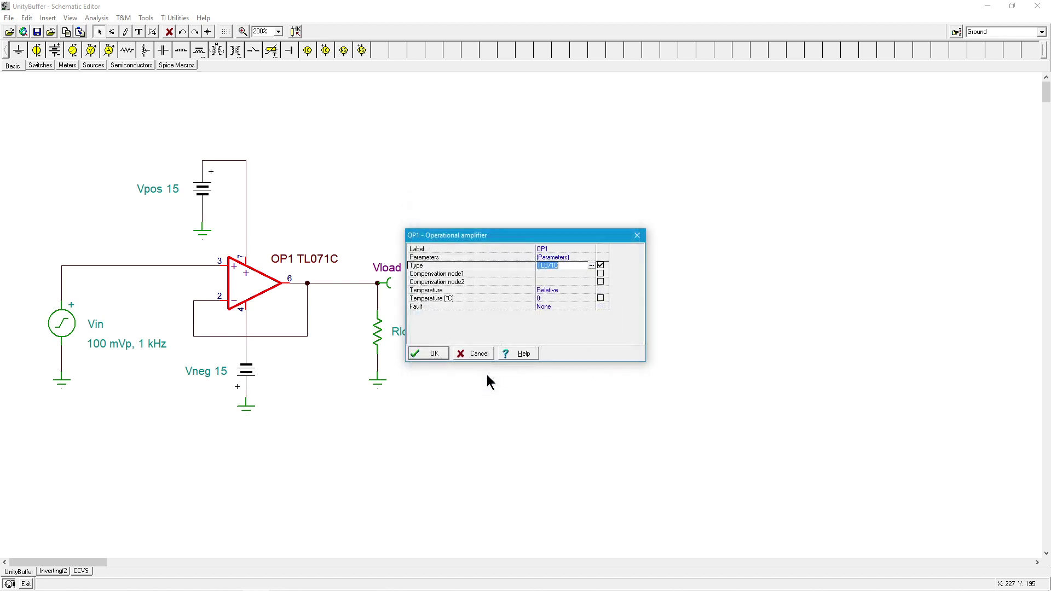
{"action": "left_click", "coordinate": [430, 354]}
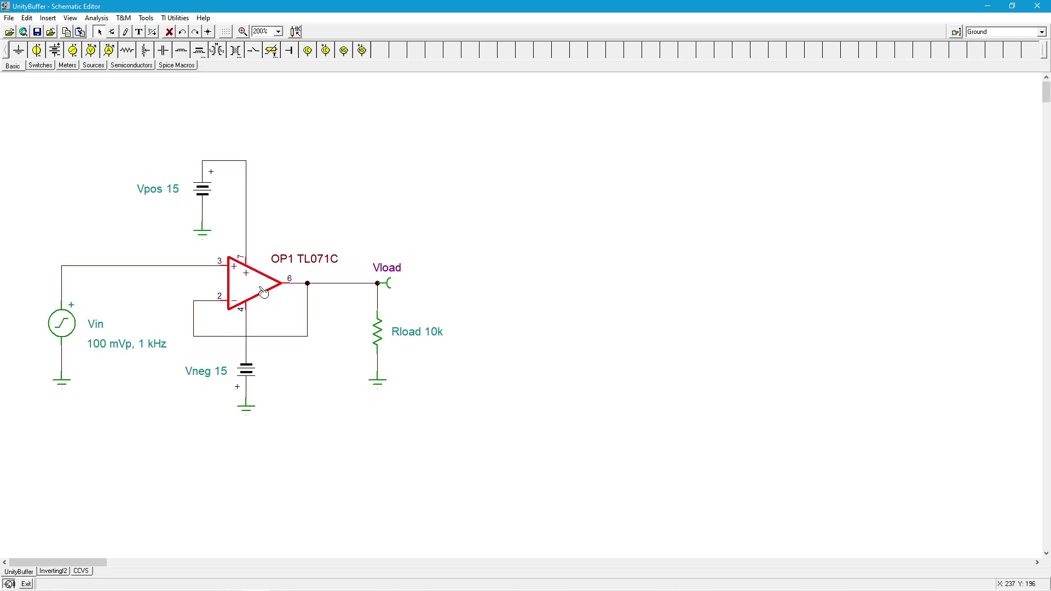
{"action": "left_click", "coordinate": [325, 365]}
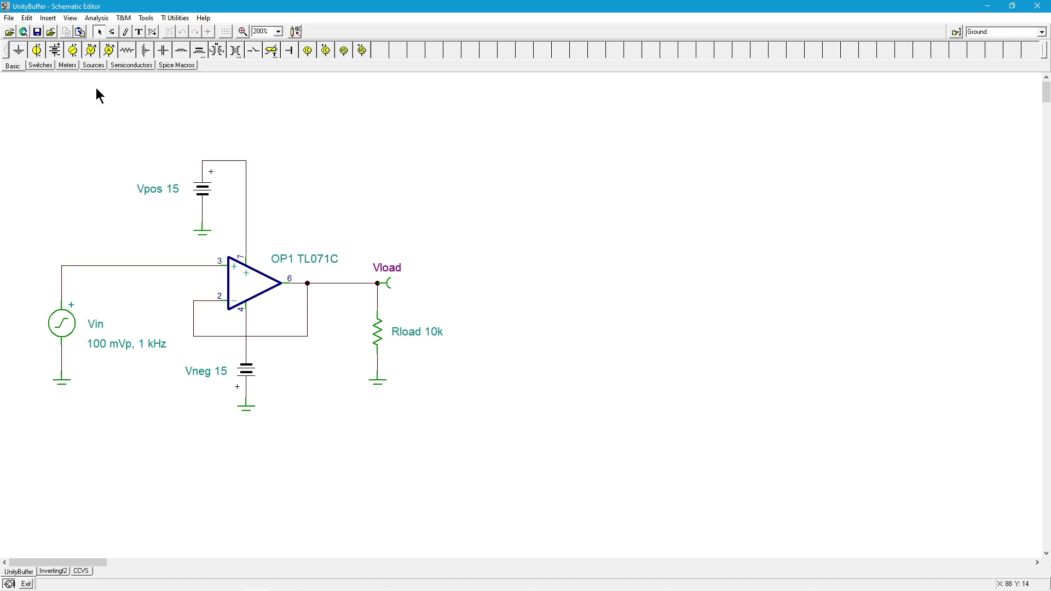
{"action": "left_click", "coordinate": [98, 18]}
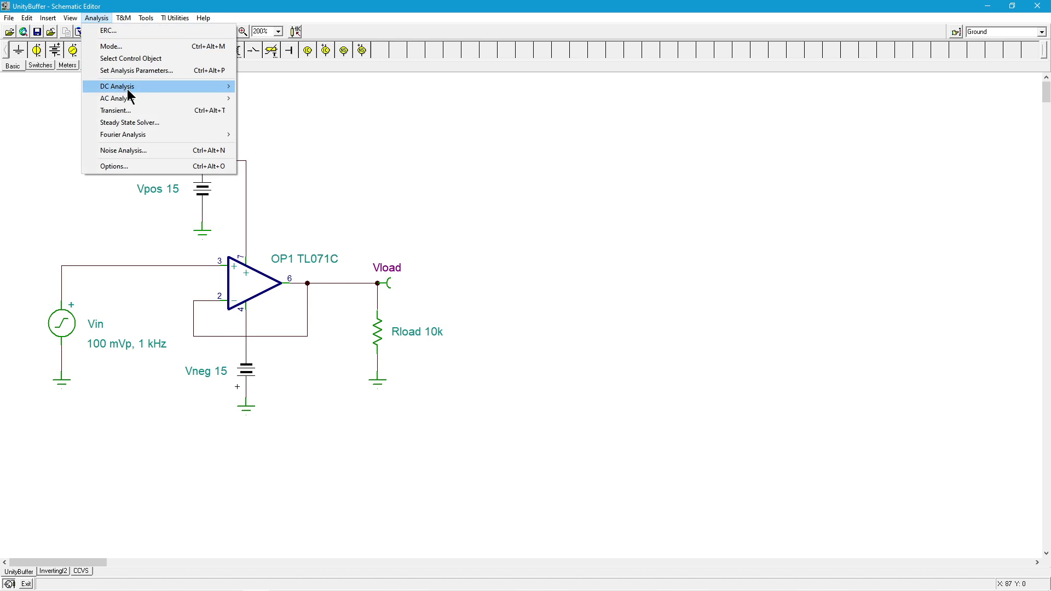
Run the AC Transfer Characteristic analysis on the unity buffer from 1 kHz to 10 MHz.
{"action": "mouse_move", "coordinate": [164, 99]}
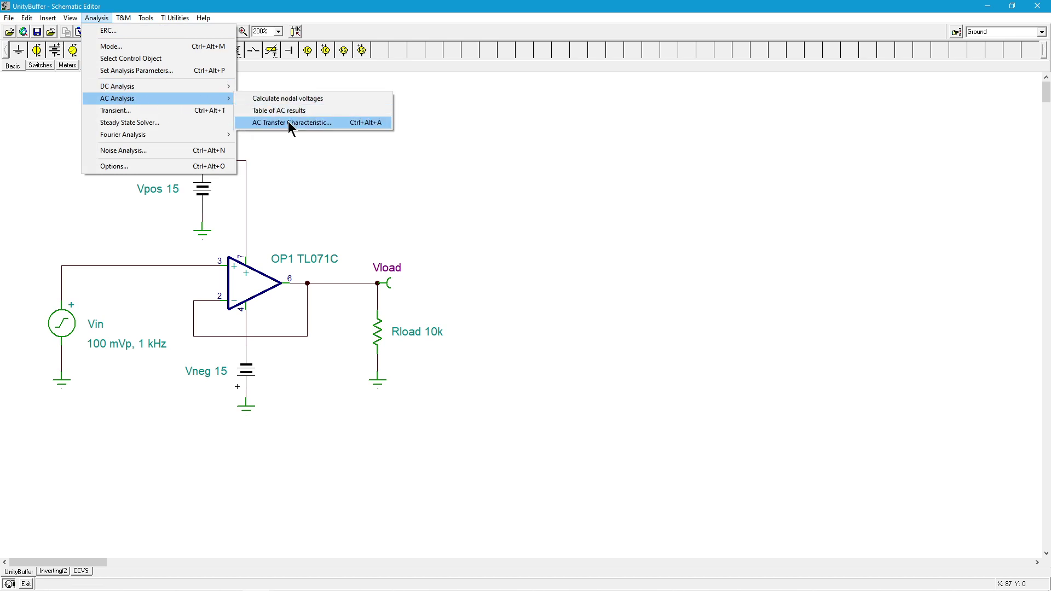
{"action": "left_click", "coordinate": [290, 126]}
{"action": "left_click", "coordinate": [602, 247]}
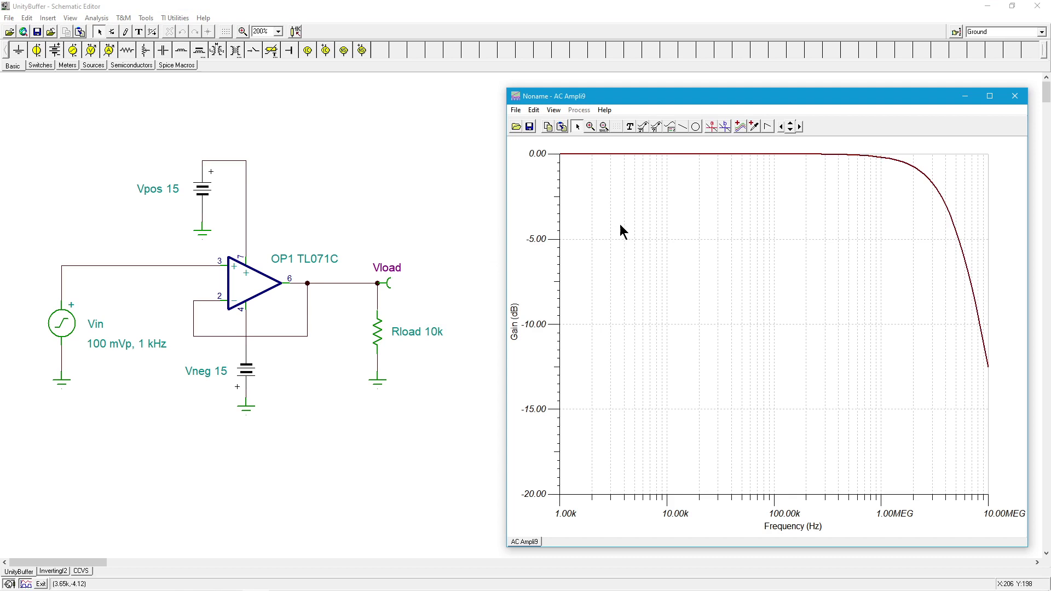
Place cursor a on the gain curve at about -3 dB, near 3.995 MHz.
{"action": "left_click", "coordinate": [712, 130]}
{"action": "left_click", "coordinate": [705, 145]}
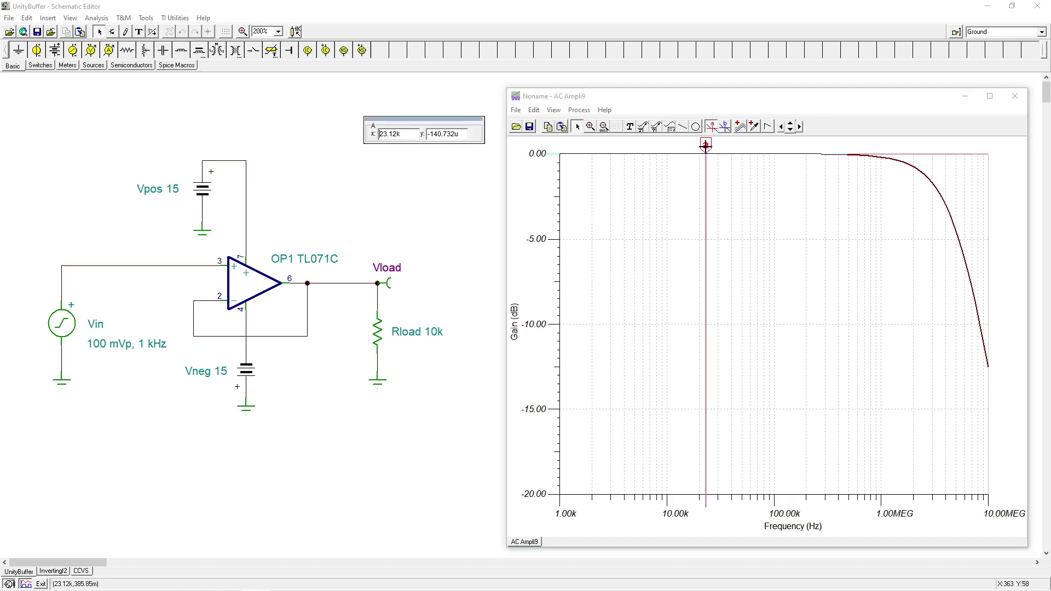
{"action": "mouse_move", "coordinate": [705, 145]}
{"action": "left_mouse_down"}
{"action": "mouse_move", "coordinate": [639, 145]}
{"action": "mouse_move", "coordinate": [716, 145]}
{"action": "mouse_move", "coordinate": [683, 145]}
{"action": "mouse_move", "coordinate": [705, 148]}
{"action": "left_mouse_up"}
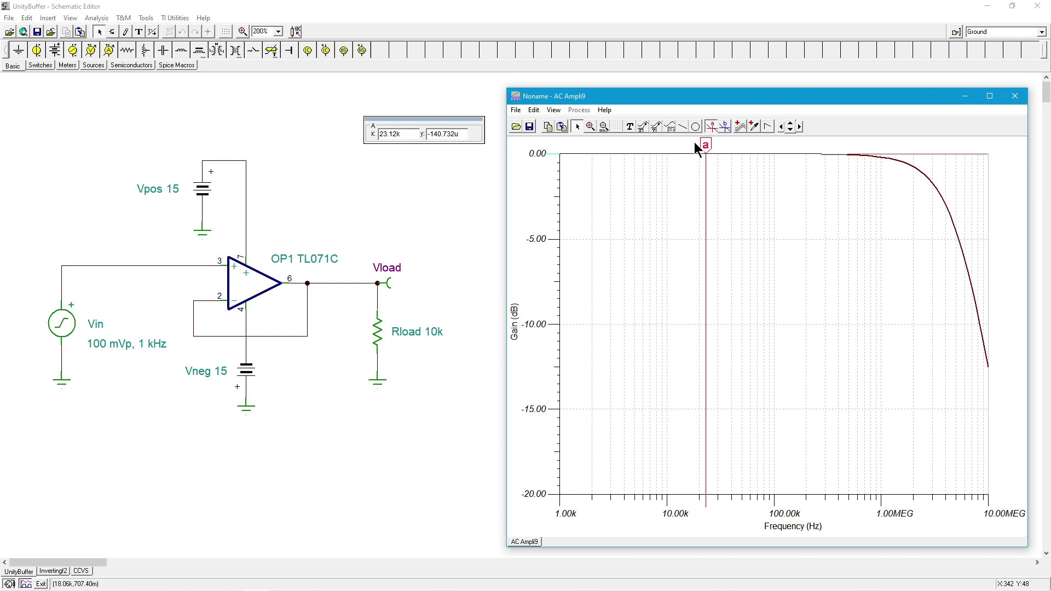
{"action": "left_click_drag", "start_coordinate": [706, 146], "coordinate": [946, 243]}
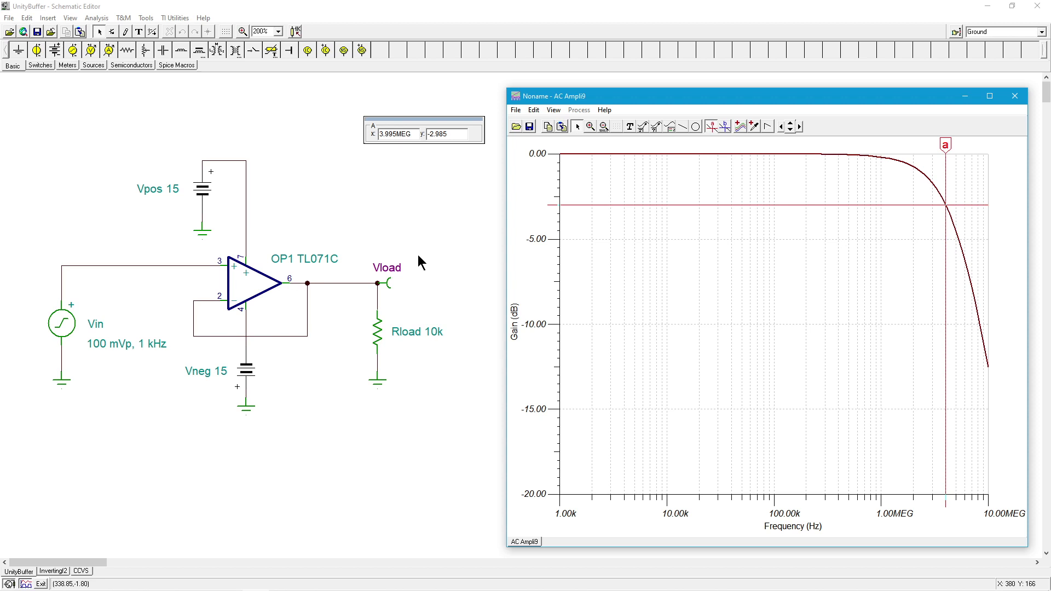
Close the buffer's gain plot and show the Invertingf2 inverting-amplifier sheet.
{"action": "left_click", "coordinate": [1015, 95]}
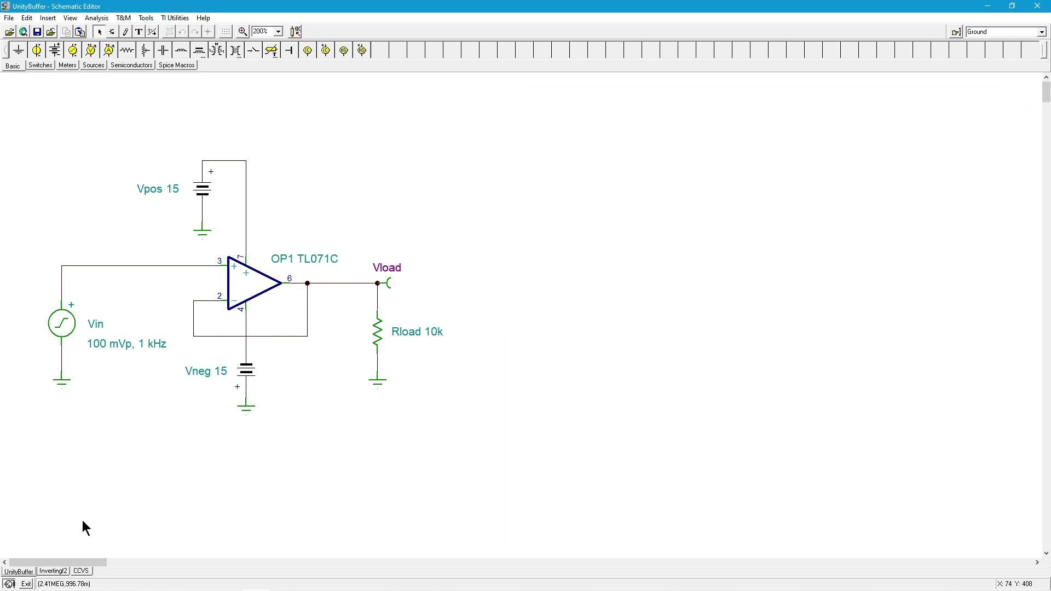
{"action": "left_click", "coordinate": [53, 571]}
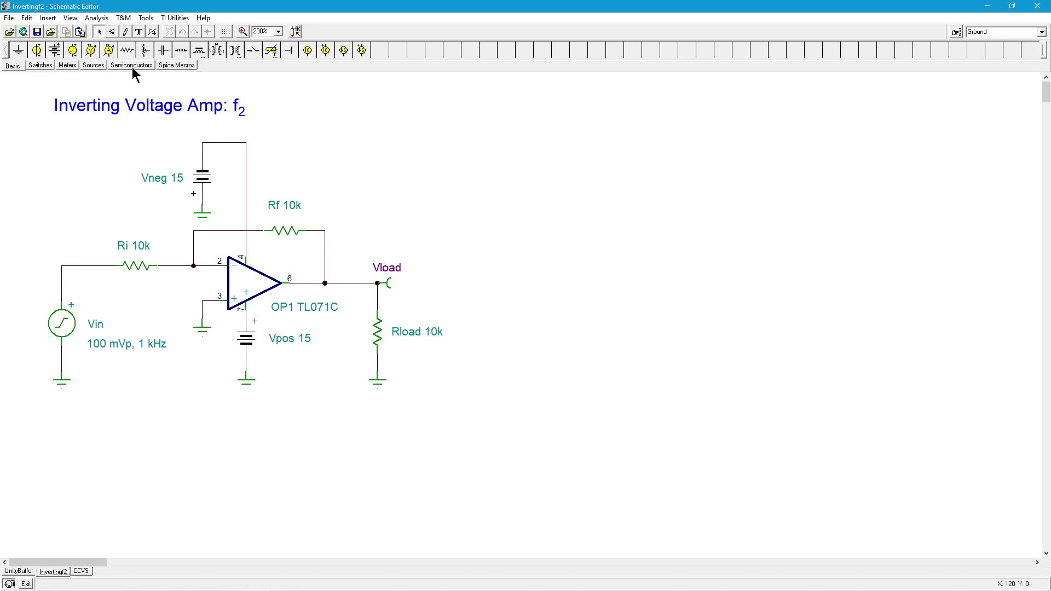
Run the 1 kHz–10 MHz AC transfer analysis on the inverting amplifier and place cursor a on the plot.
{"action": "left_click", "coordinate": [99, 21]}
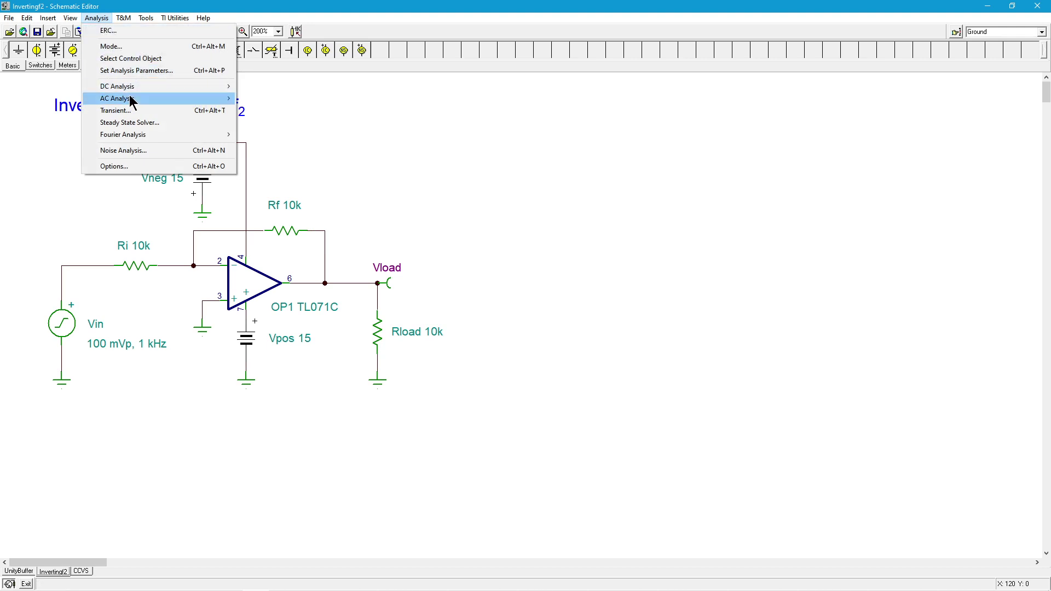
{"action": "mouse_move", "coordinate": [202, 104]}
{"action": "left_click", "coordinate": [286, 123]}
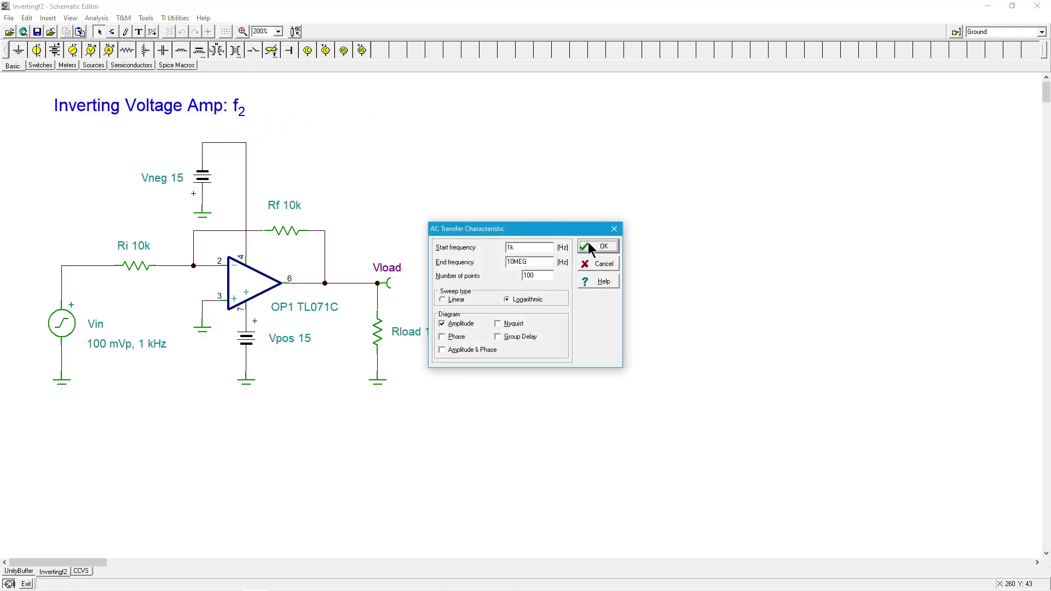
{"action": "left_click", "coordinate": [604, 247]}
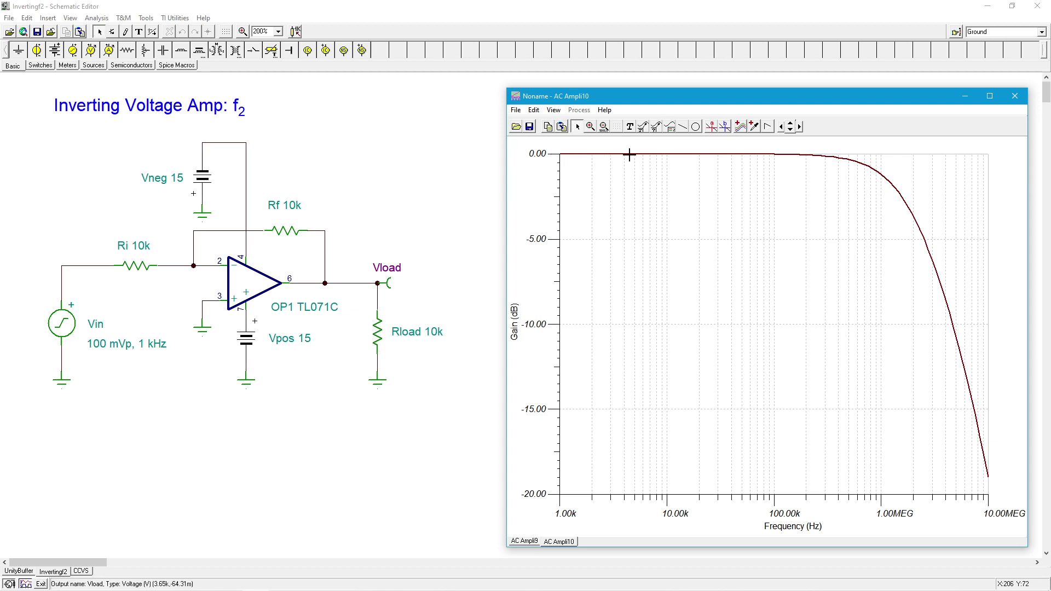
{"action": "left_click", "coordinate": [710, 127]}
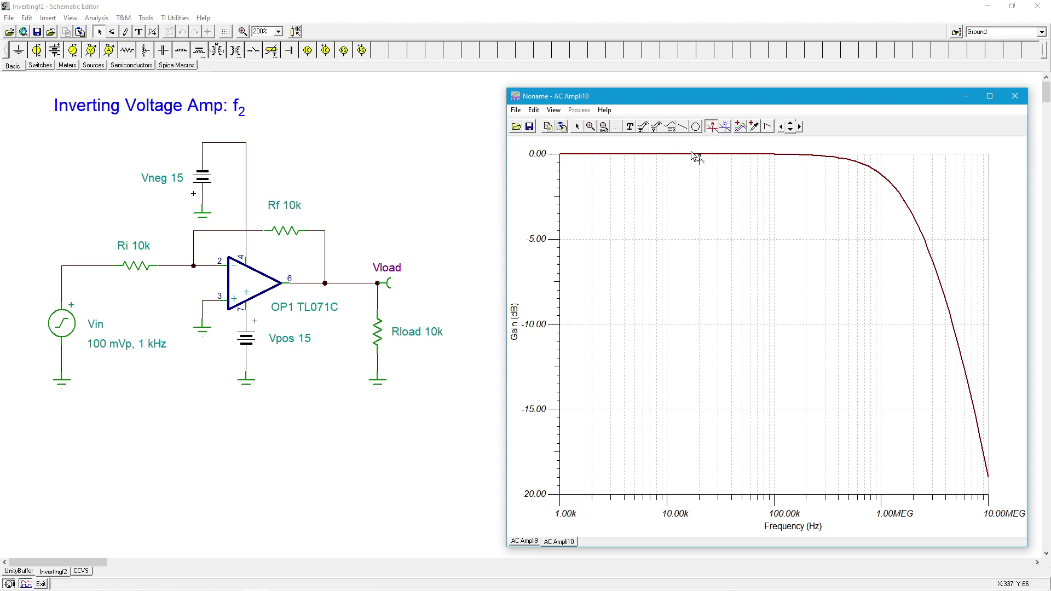
{"action": "left_click", "coordinate": [694, 156]}
Move cursor a to the -3.076 dB point at 1.774 MHz, then select resistor Ri.
{"action": "left_click_drag", "start_coordinate": [694, 146], "coordinate": [907, 222]}
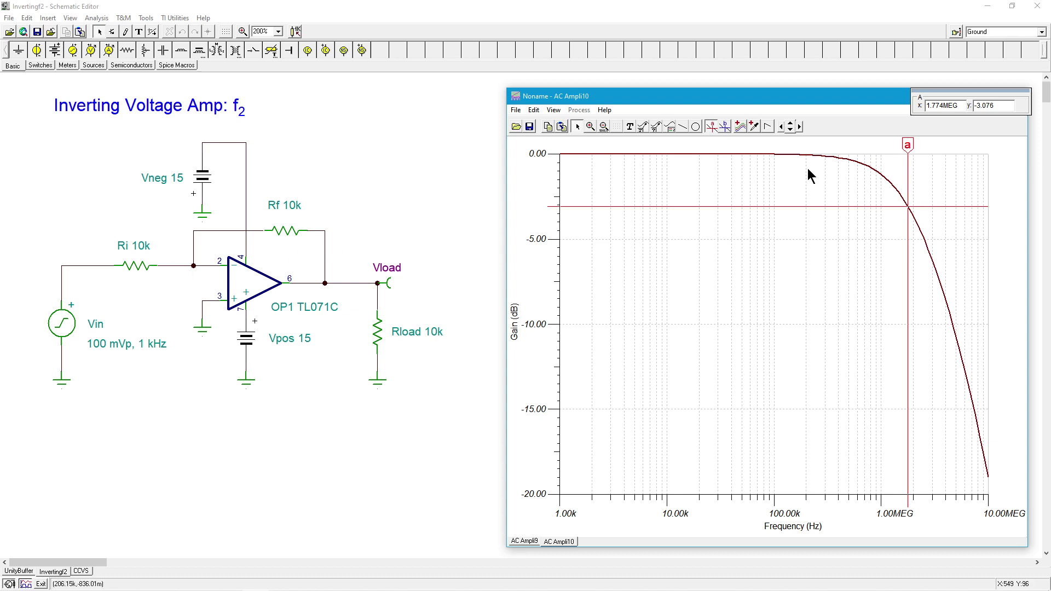
{"action": "left_click", "coordinate": [150, 269]}
Set Ri to 5k and rerun the AC transfer analysis, with cursor a ready.
{"action": "double_click", "coordinate": [151, 270]}
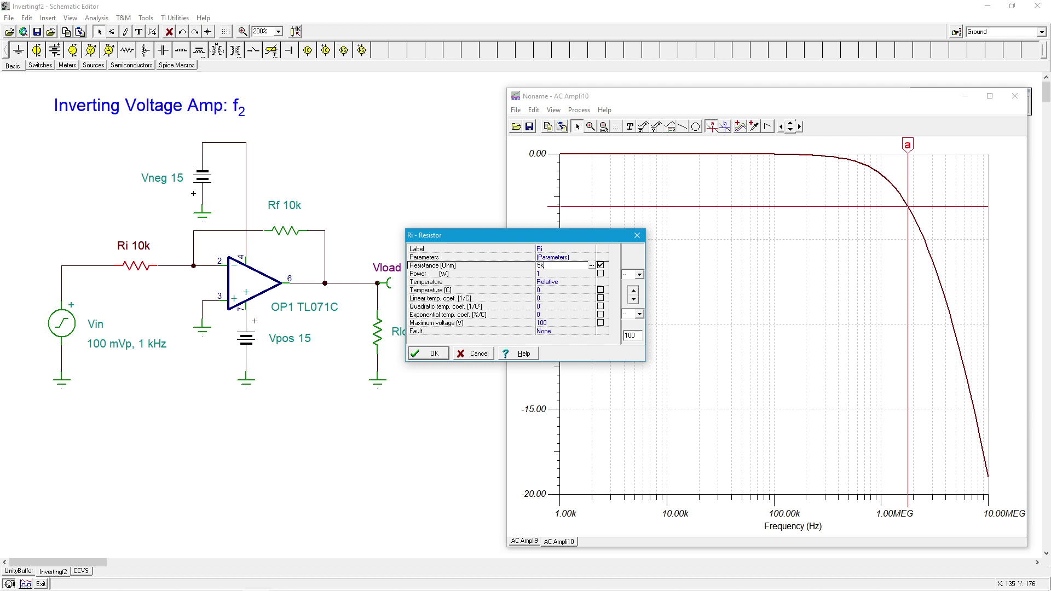
{"action": "key", "text": "Return"}
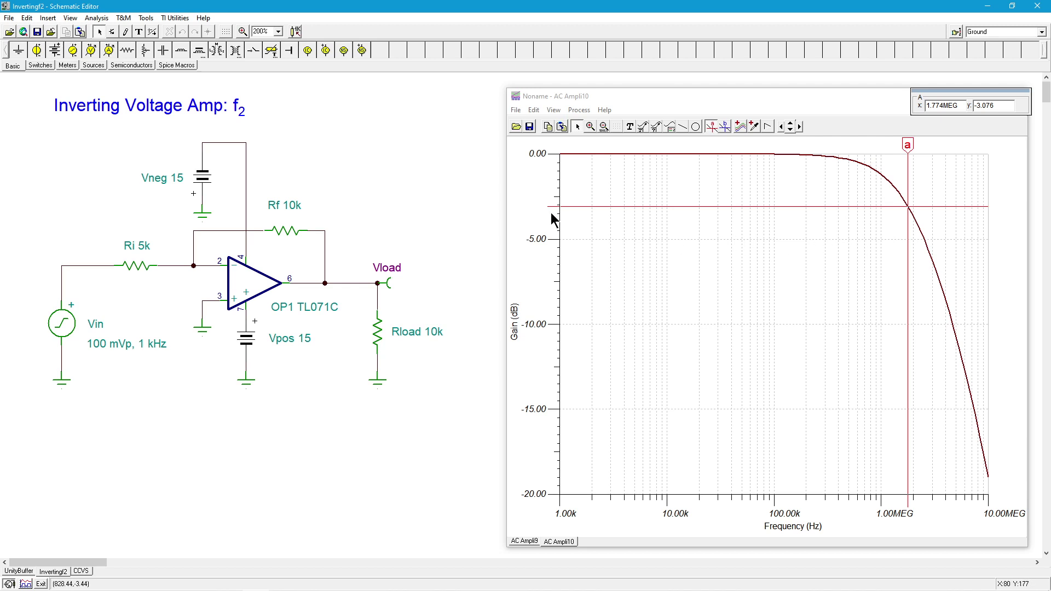
{"action": "left_click", "coordinate": [98, 18]}
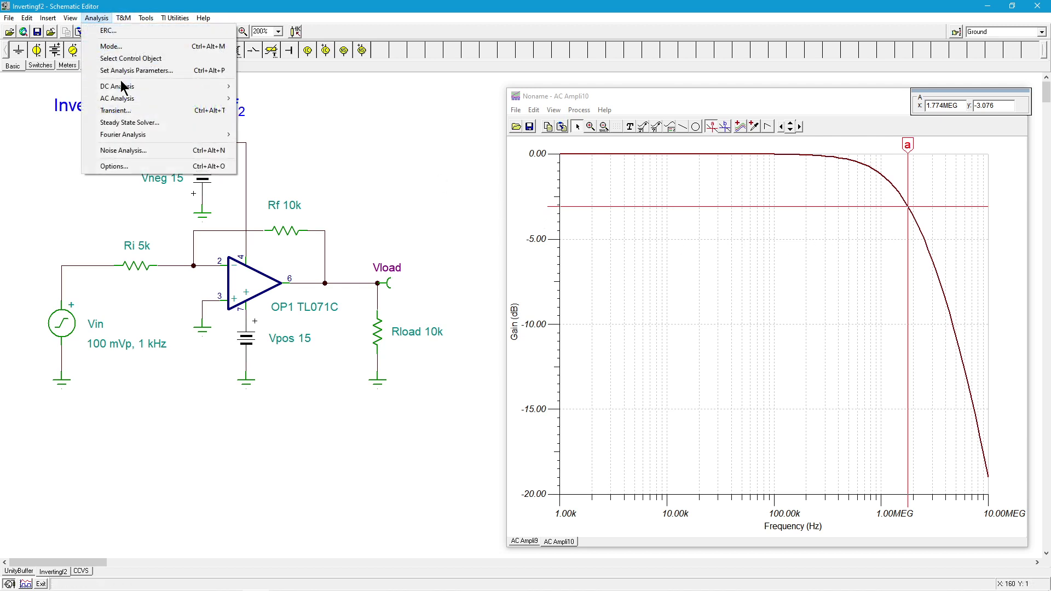
{"action": "mouse_move", "coordinate": [138, 98]}
{"action": "left_click", "coordinate": [287, 123]}
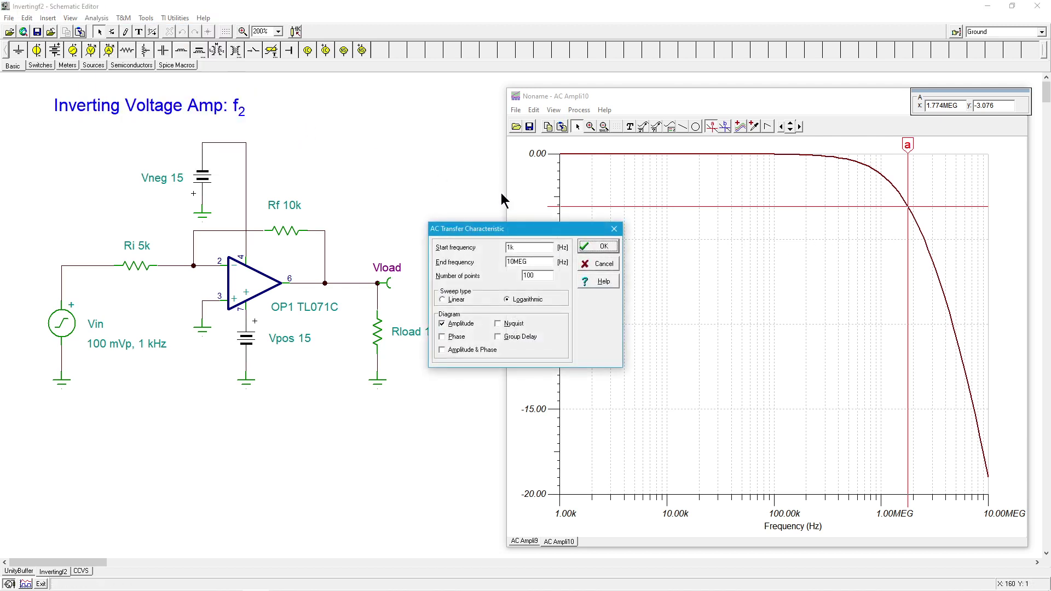
{"action": "left_click", "coordinate": [602, 246]}
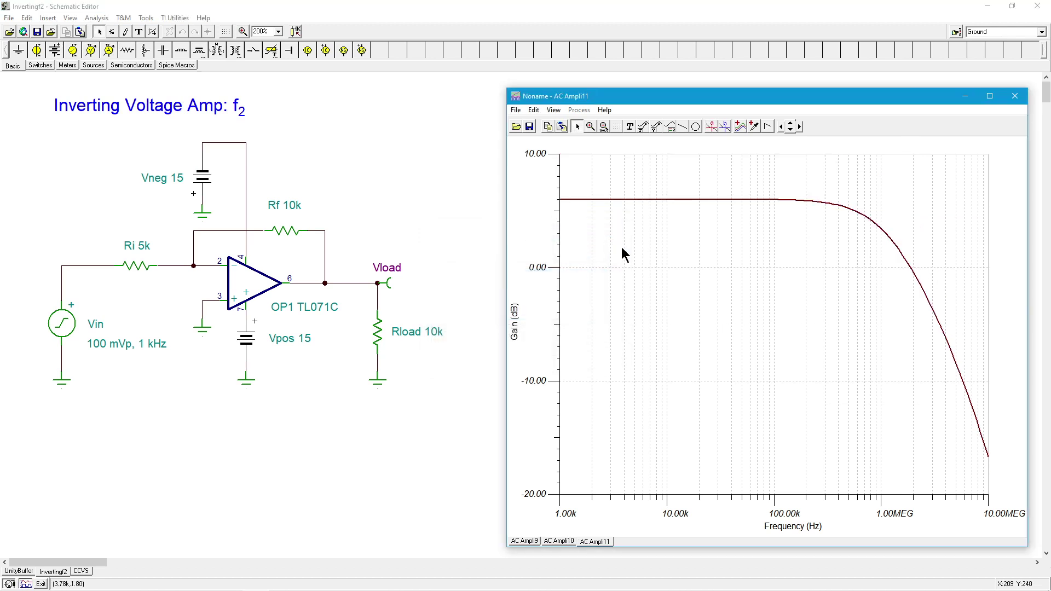
{"action": "left_click", "coordinate": [711, 126]}
Read the 6.02 dB passband with cursor a, then move it to 3.035 dB at 1.095 MHz.
{"action": "left_click", "coordinate": [687, 200]}
{"action": "left_click_drag", "start_coordinate": [687, 146], "coordinate": [643, 152]}
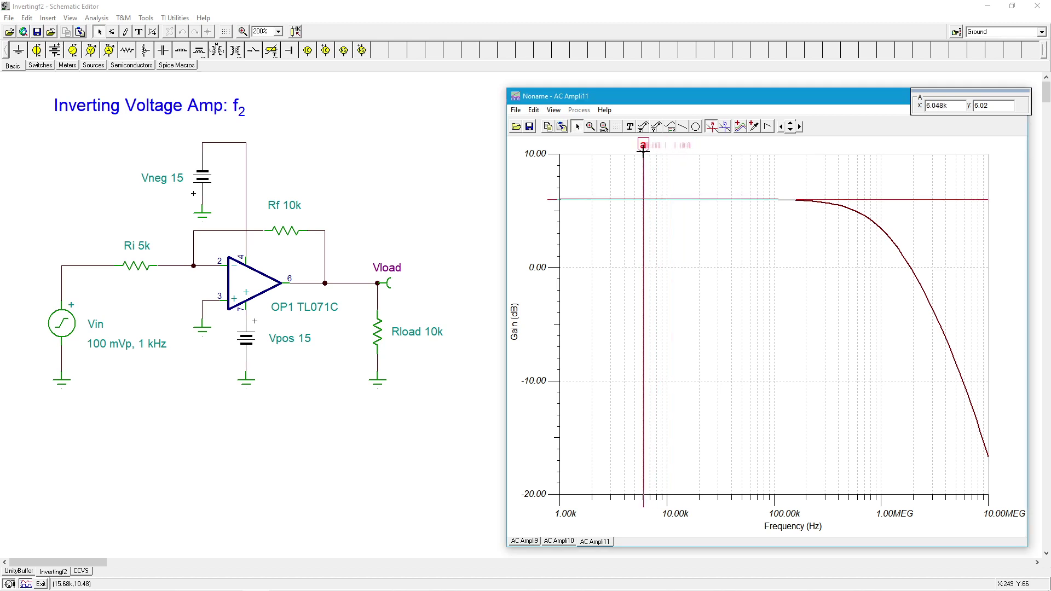
{"action": "left_click_drag", "start_coordinate": [643, 153], "coordinate": [885, 231]}
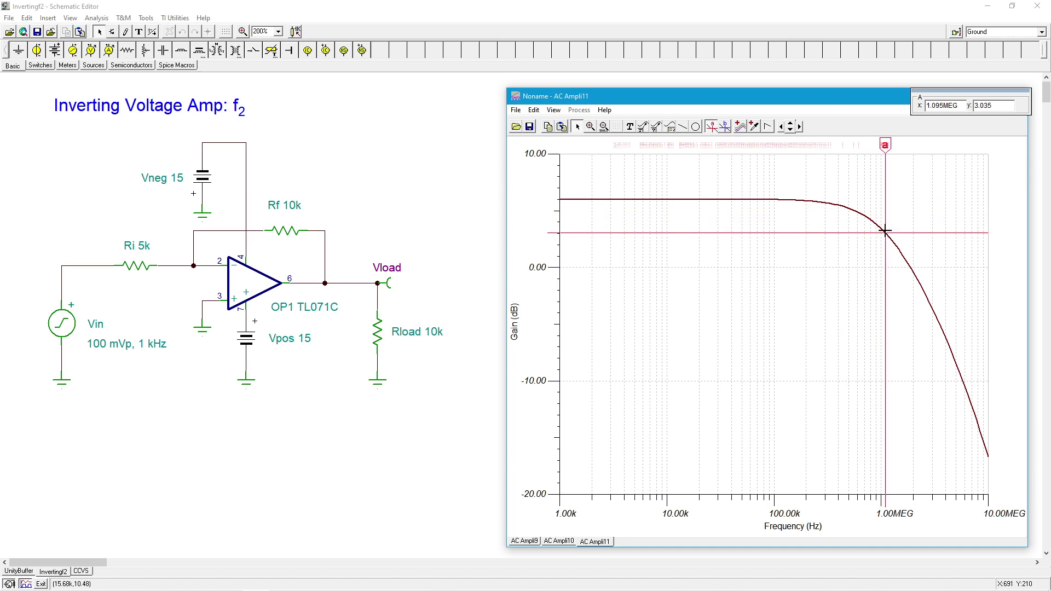